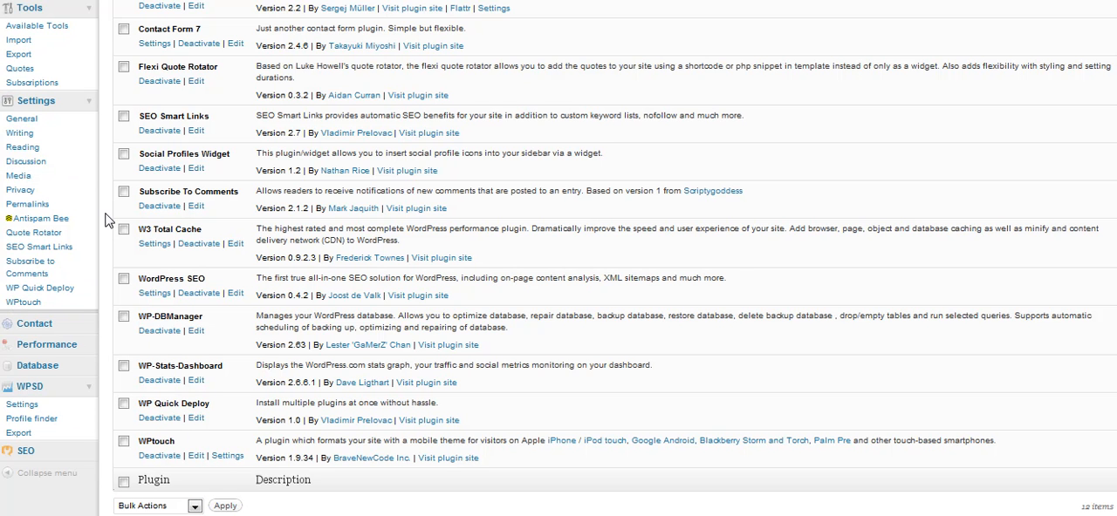
Open the settings of the WPtouch plugin from the installed plugins list.
{"action": "left_click", "coordinate": [227, 457]}
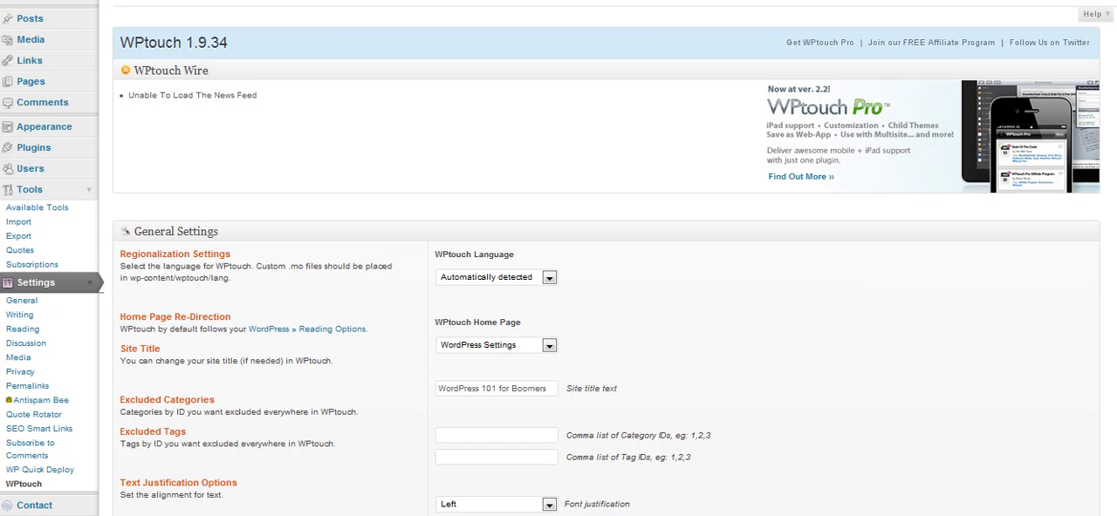
{"action": "scroll", "coordinate": [558, 262], "scroll_direction": "down", "scroll_amount": 3}
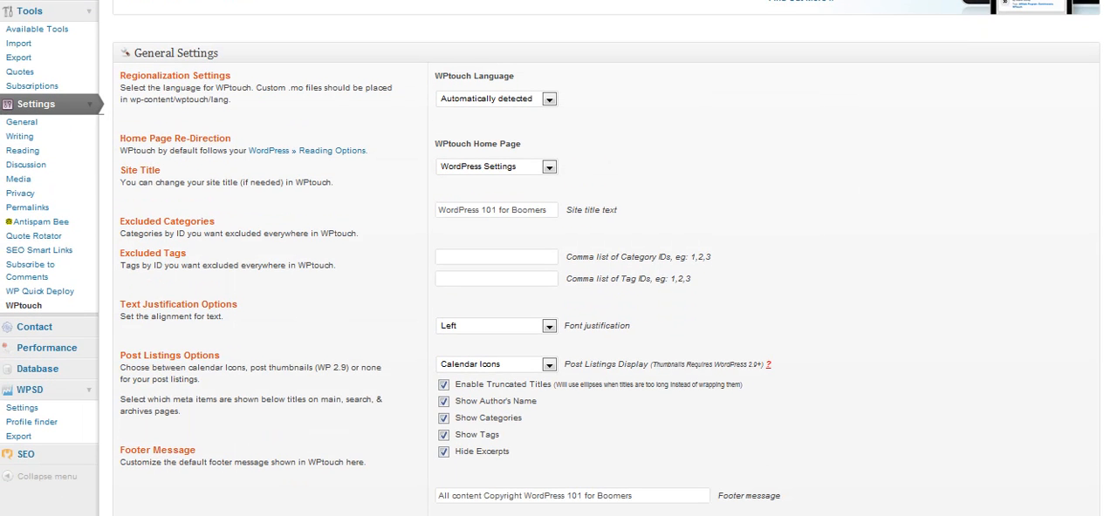
{"action": "scroll", "coordinate": [558, 261], "scroll_direction": "down", "scroll_amount": 2}
{"action": "scroll", "coordinate": [558, 262], "scroll_direction": "up", "scroll_amount": 3}
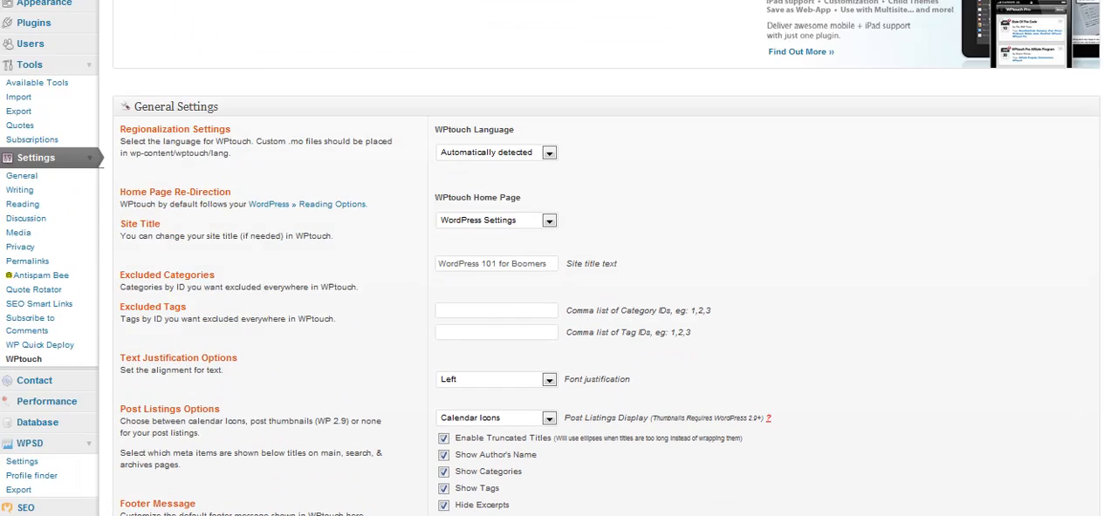
{"action": "scroll", "coordinate": [558, 262], "scroll_direction": "up", "scroll_amount": 2}
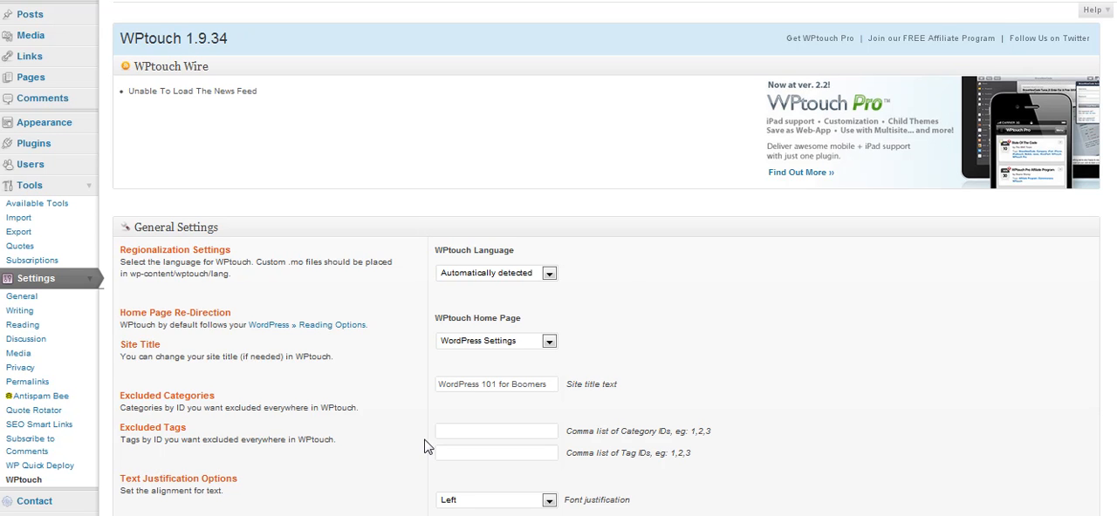
{"action": "scroll", "coordinate": [292, 361], "scroll_direction": "up", "scroll_amount": 1}
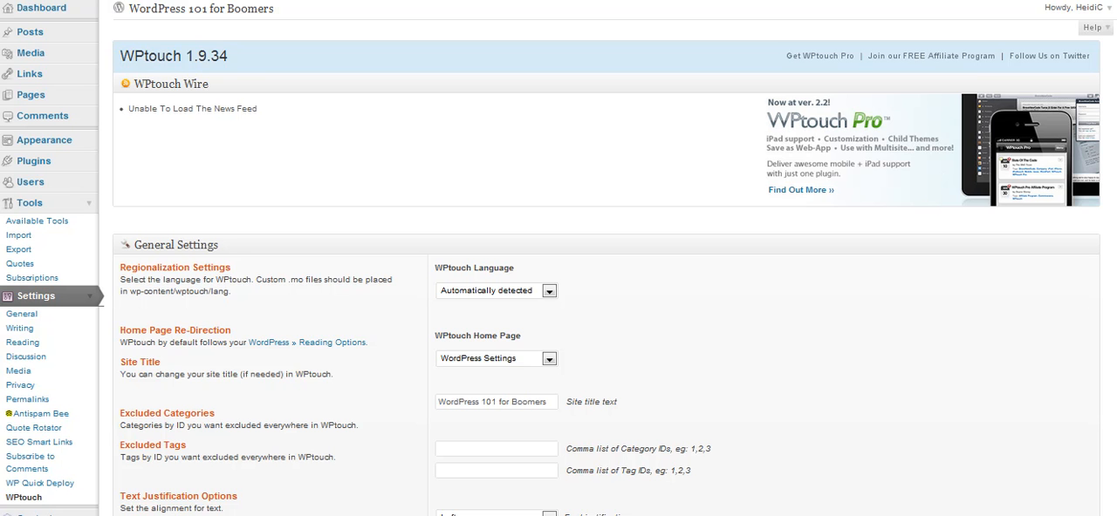
Check which languages are offered for WPtouch in the General Settings, leaving the selection as it is.
{"action": "scroll", "coordinate": [559, 258], "scroll_direction": "down", "scroll_amount": 2}
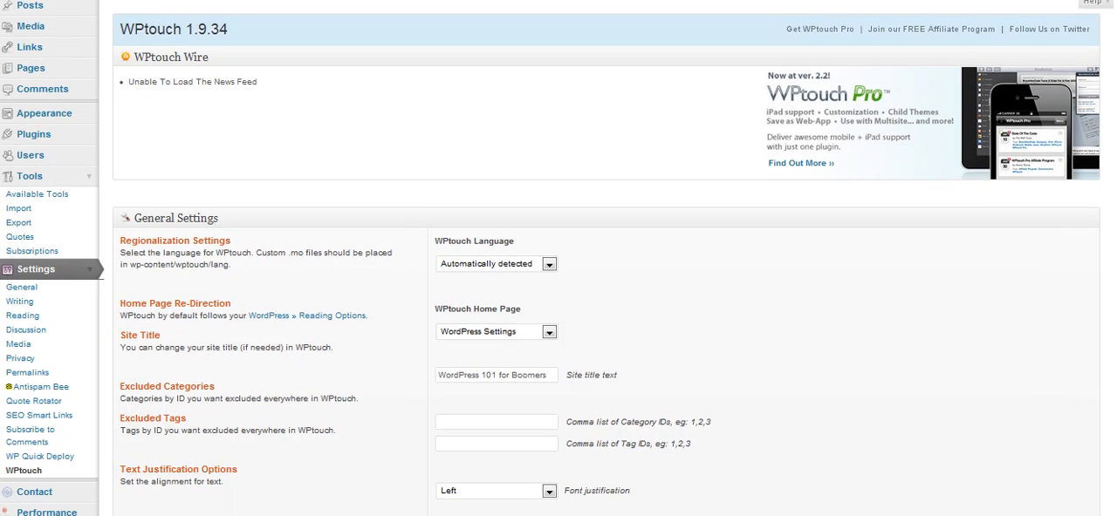
{"action": "scroll", "coordinate": [558, 258], "scroll_direction": "down", "scroll_amount": 5}
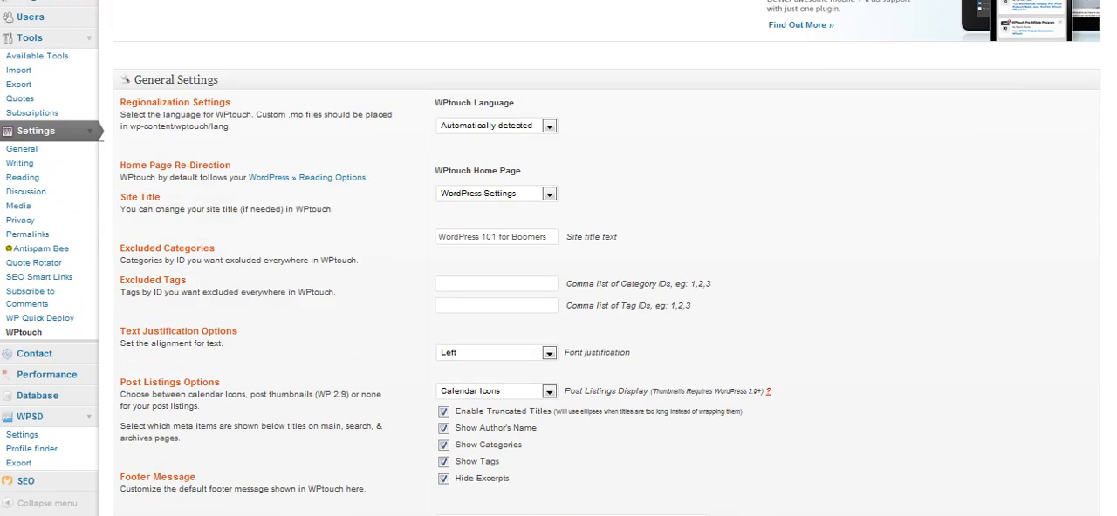
{"action": "scroll", "coordinate": [558, 259], "scroll_direction": "up", "scroll_amount": 3}
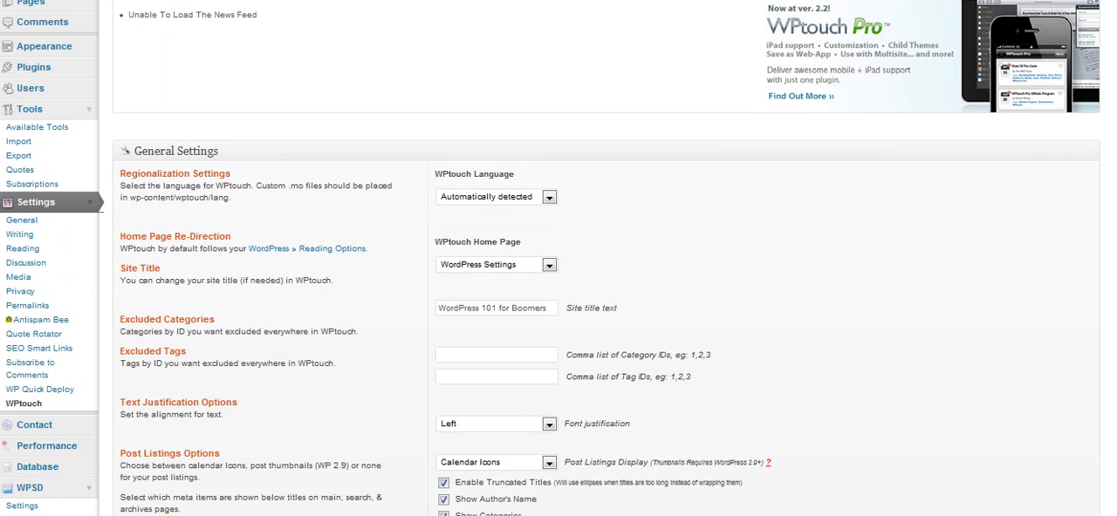
{"action": "left_click", "coordinate": [549, 199]}
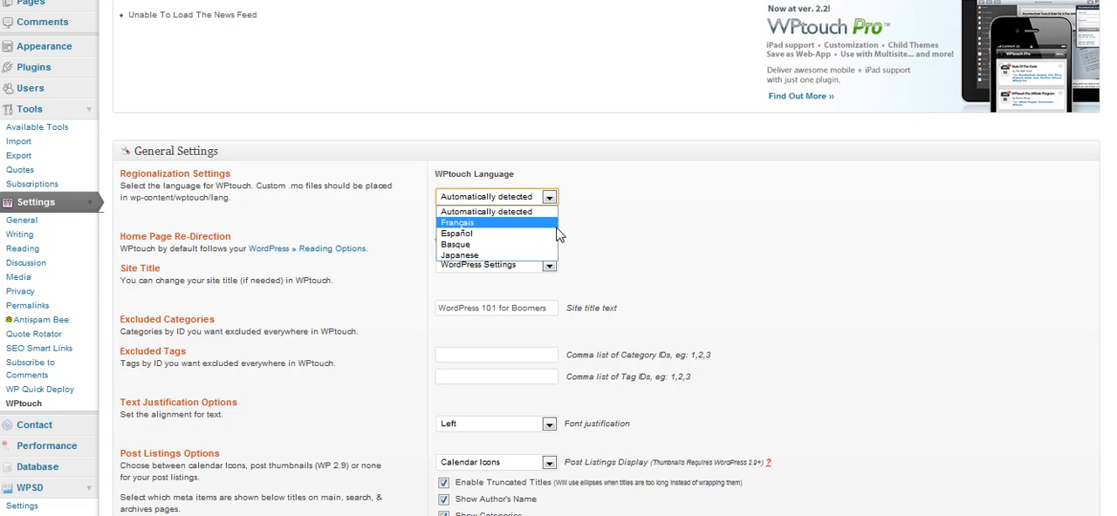
{"action": "left_click", "coordinate": [646, 211]}
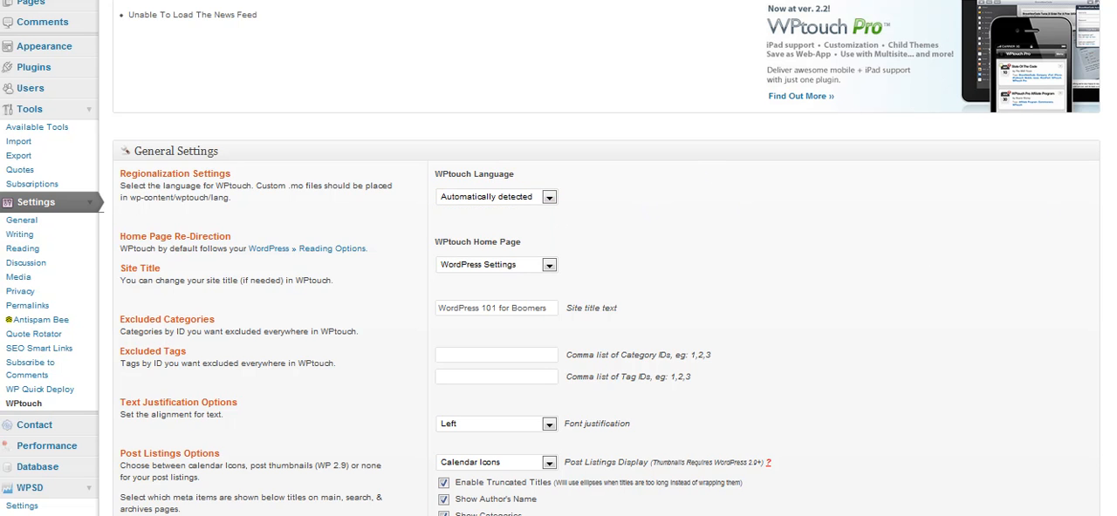
Check which pages can serve as the WPtouch home page, keeping the current choice.
{"action": "scroll", "coordinate": [558, 262], "scroll_direction": "down", "scroll_amount": 2}
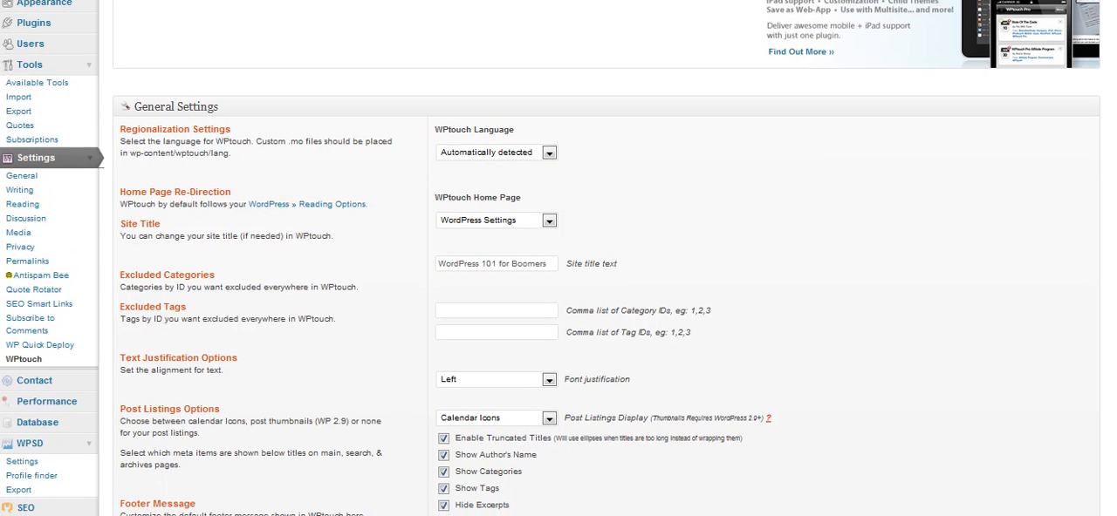
{"action": "scroll", "coordinate": [558, 262], "scroll_direction": "down", "scroll_amount": 2}
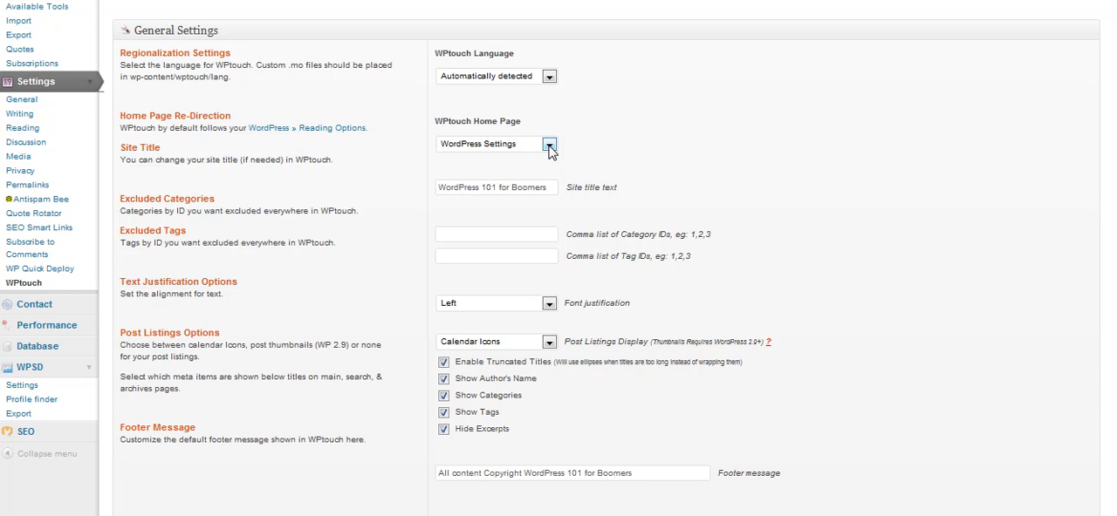
{"action": "left_click", "coordinate": [550, 149]}
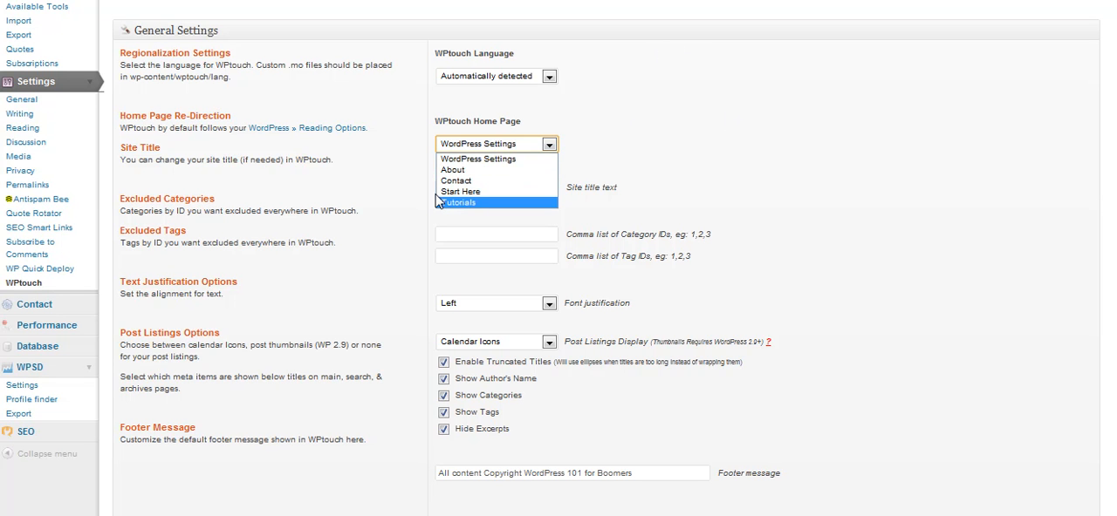
{"action": "left_click", "coordinate": [691, 105]}
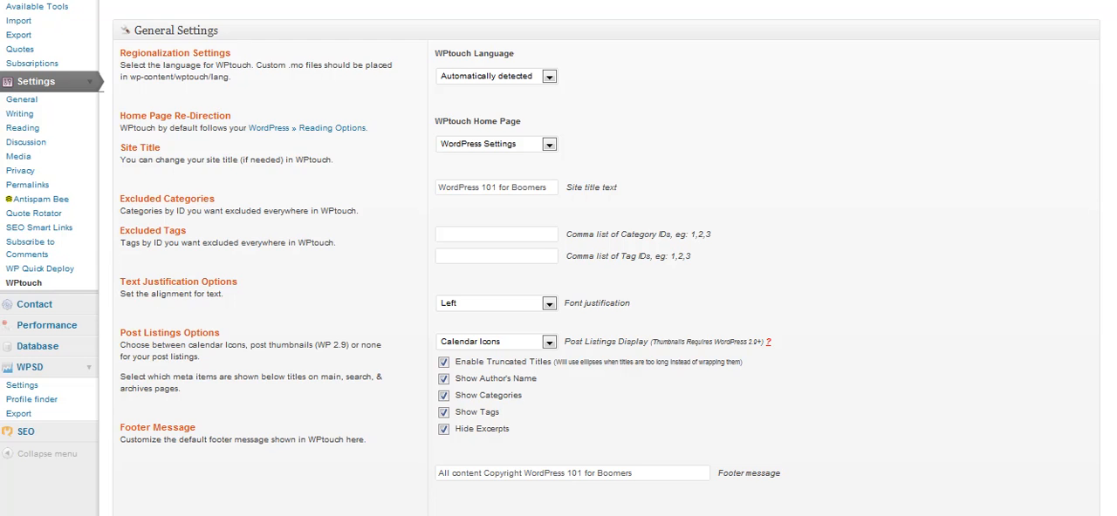
Review the WPtouch advanced, push notification, style and color, icon pool, and menu and page icon options.
{"action": "scroll", "coordinate": [849, 209], "scroll_direction": "down", "scroll_amount": 3}
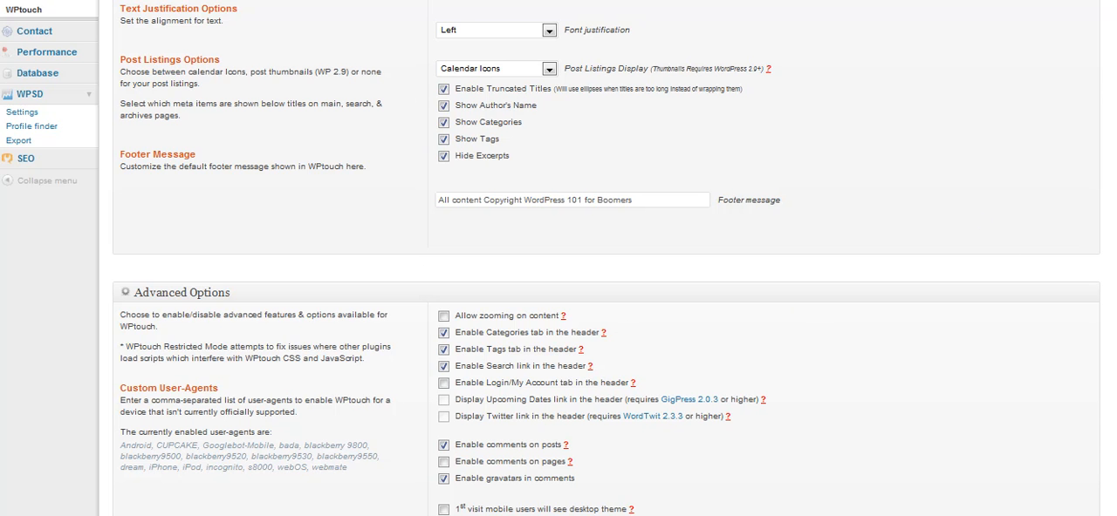
{"action": "scroll", "coordinate": [606, 261], "scroll_direction": "down", "scroll_amount": 3}
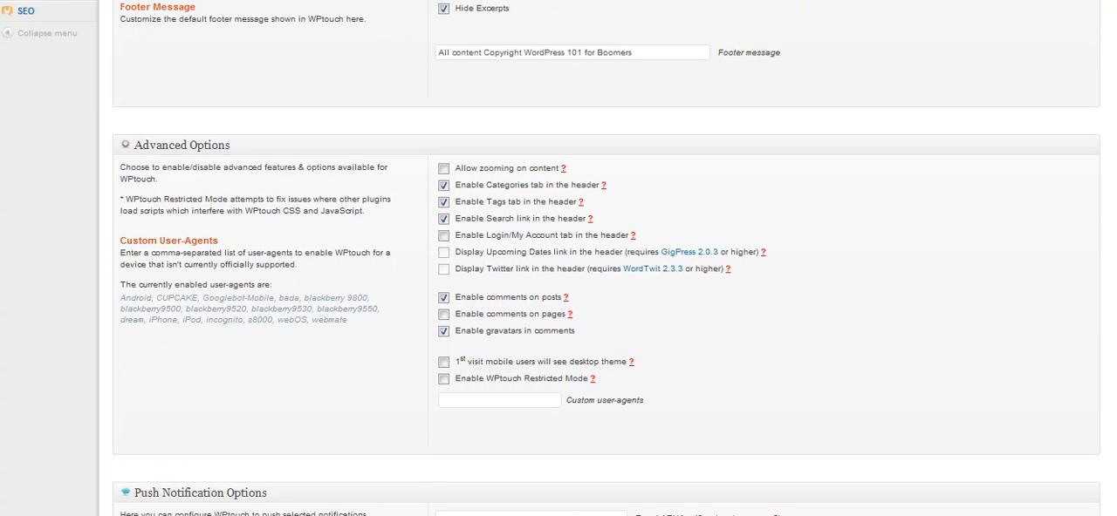
{"action": "scroll", "coordinate": [606, 262], "scroll_direction": "down", "scroll_amount": 2}
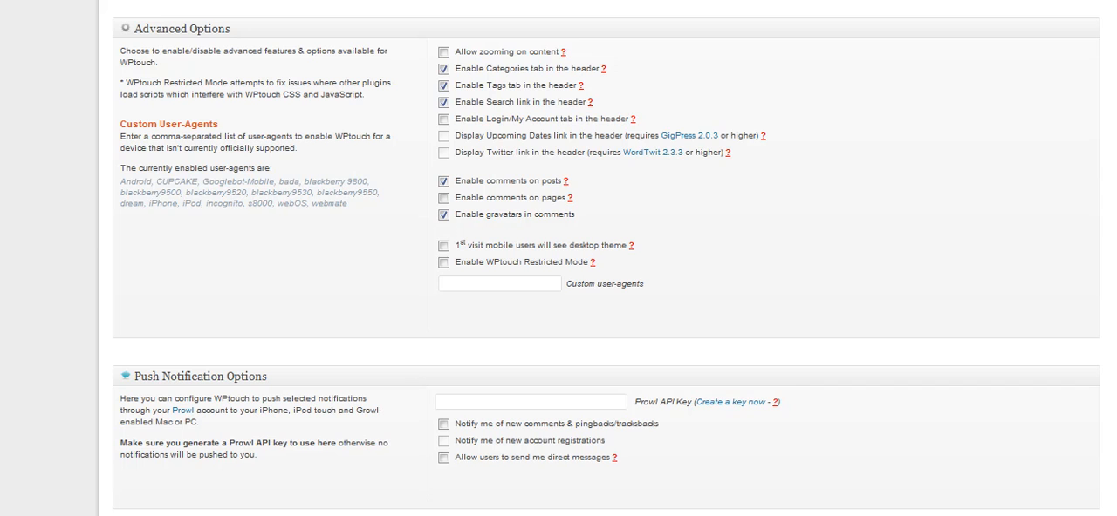
{"action": "scroll", "coordinate": [1107, 292], "scroll_direction": "down", "scroll_amount": 3}
{"action": "scroll", "coordinate": [1106, 295], "scroll_direction": "down", "scroll_amount": 1}
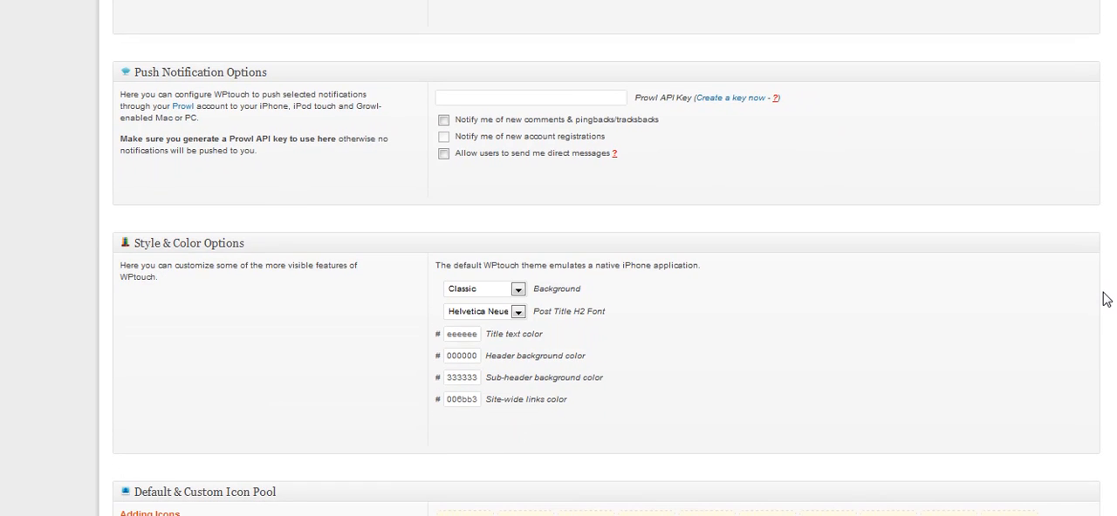
{"action": "scroll", "coordinate": [1109, 305], "scroll_direction": "down", "scroll_amount": 1}
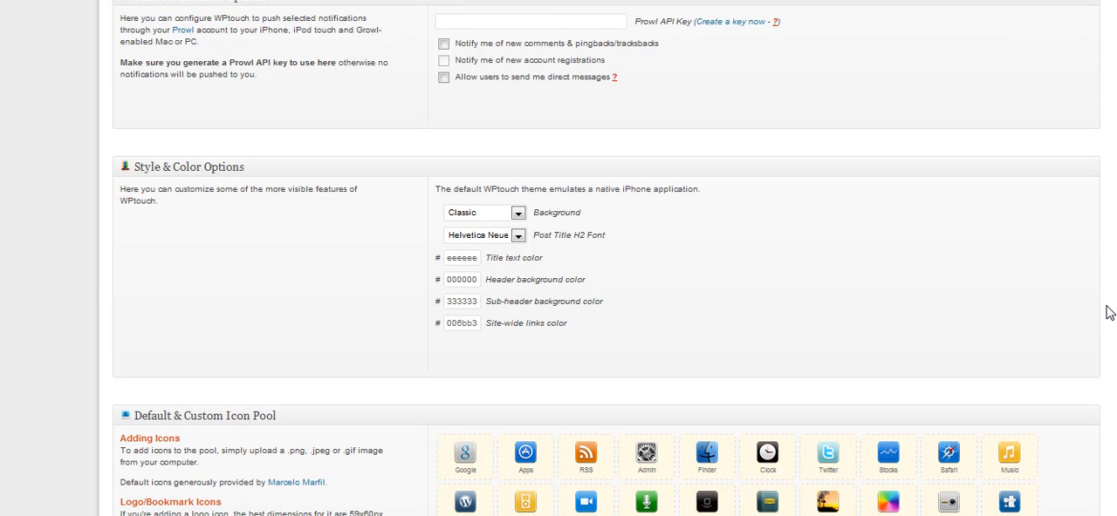
{"action": "scroll", "coordinate": [1109, 312], "scroll_direction": "down", "scroll_amount": 3}
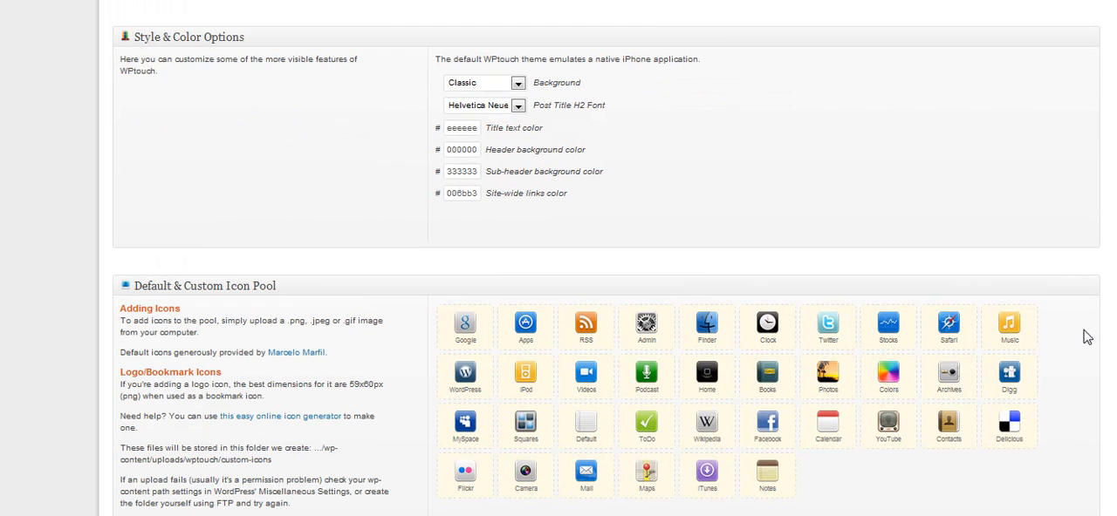
{"action": "scroll", "coordinate": [1086, 338], "scroll_direction": "down", "scroll_amount": 6}
{"action": "scroll", "coordinate": [1076, 388], "scroll_direction": "down", "scroll_amount": 5}
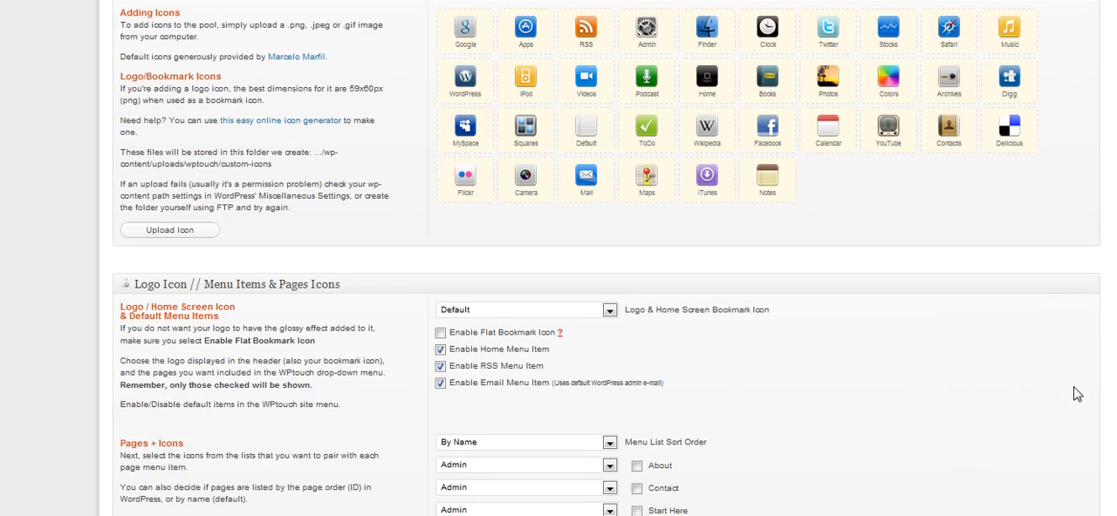
{"action": "scroll", "coordinate": [1076, 427], "scroll_direction": "down", "scroll_amount": 7}
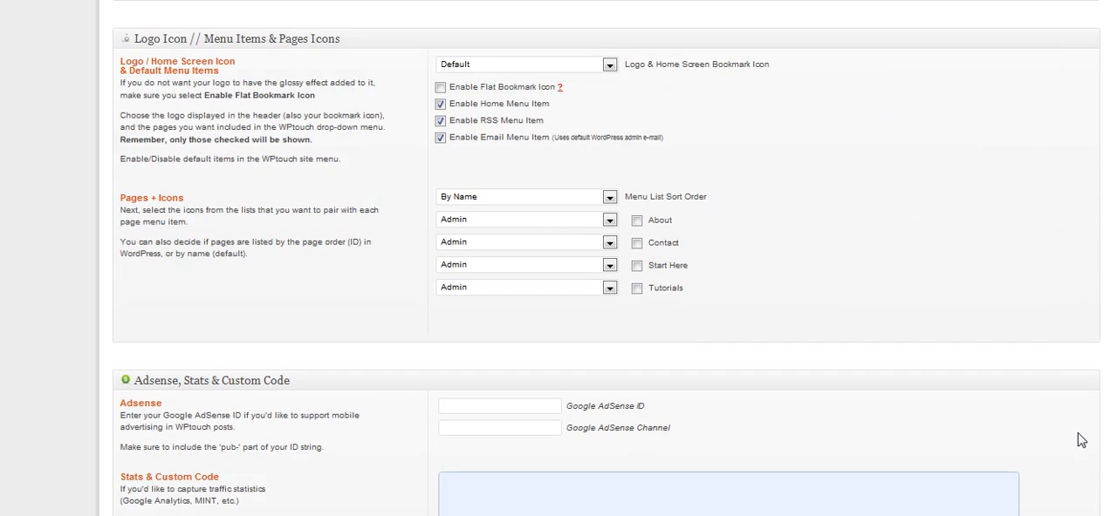
Examine the Adsense, Stats & Custom Code section and the known plugin support and conflicts list.
{"action": "scroll", "coordinate": [1076, 478], "scroll_direction": "down", "scroll_amount": 2}
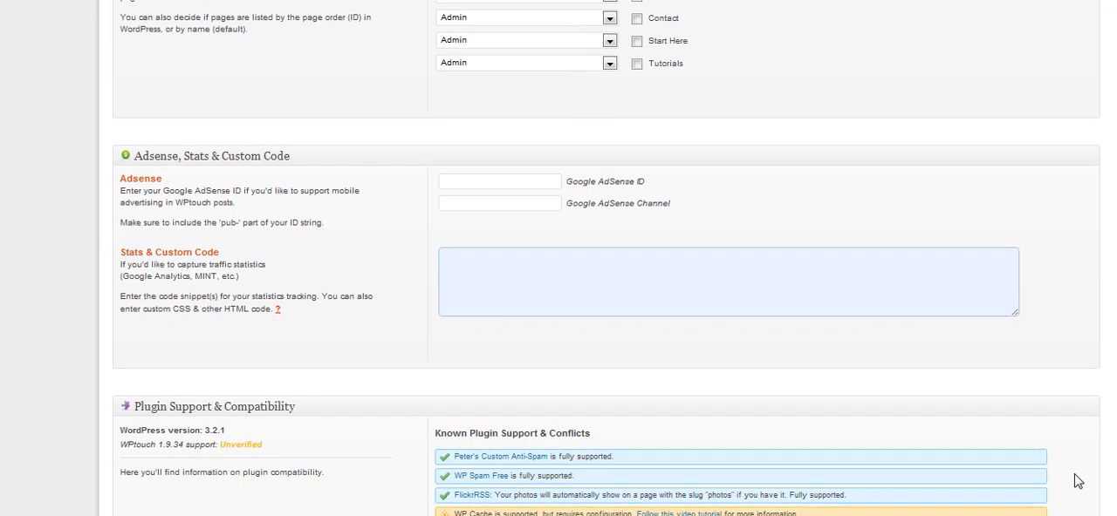
{"action": "scroll", "coordinate": [1079, 486], "scroll_direction": "down", "scroll_amount": 1}
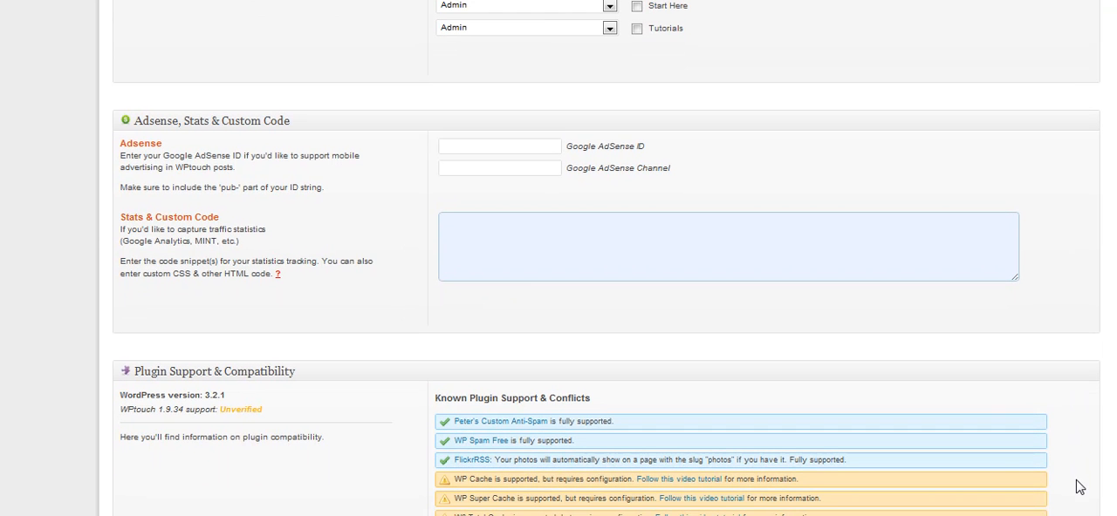
{"action": "scroll", "coordinate": [1080, 487], "scroll_direction": "up", "scroll_amount": 1}
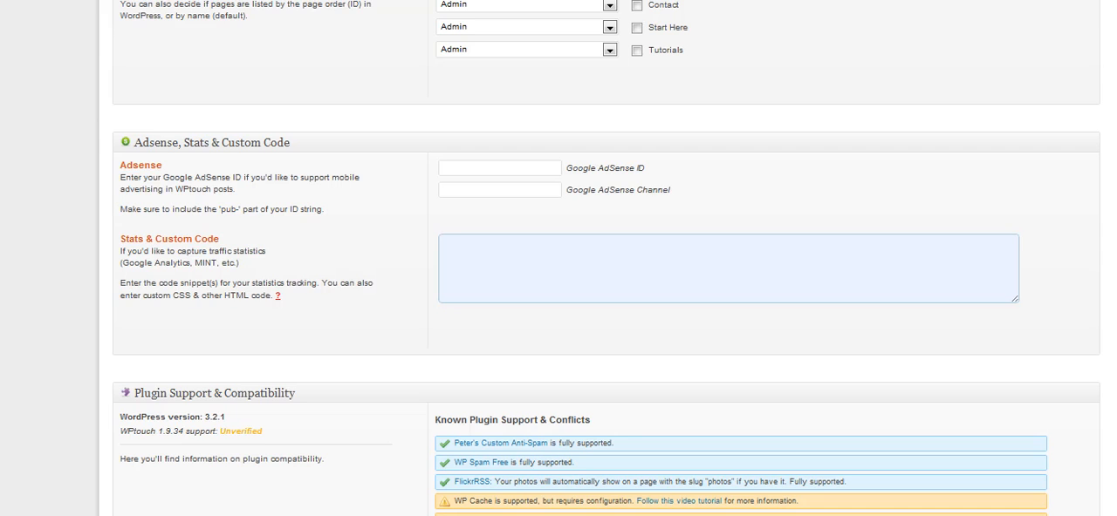
{"action": "scroll", "coordinate": [606, 258], "scroll_direction": "up", "scroll_amount": 2}
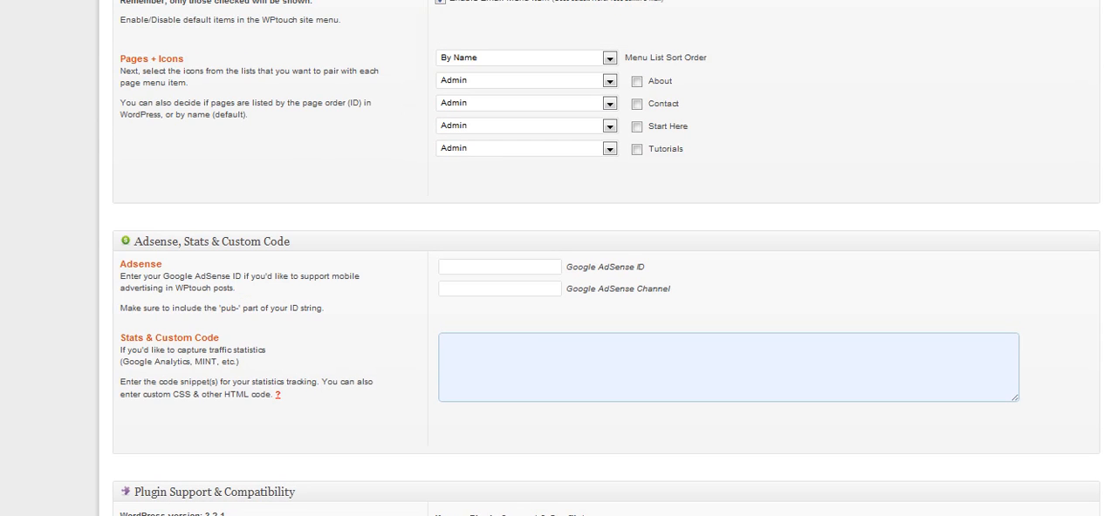
{"action": "scroll", "coordinate": [606, 258], "scroll_direction": "down", "scroll_amount": 3}
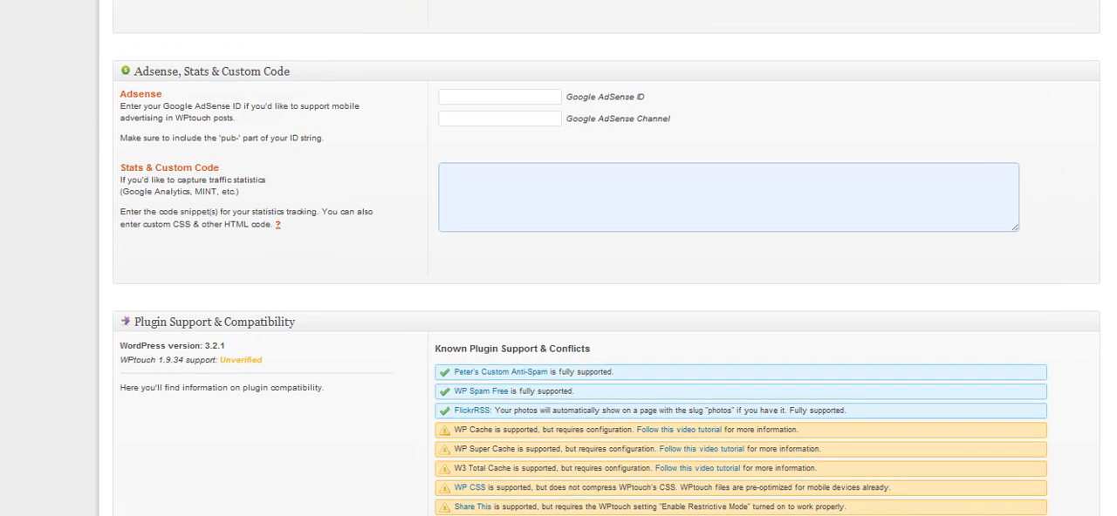
{"action": "scroll", "coordinate": [607, 270], "scroll_direction": "down", "scroll_amount": 1}
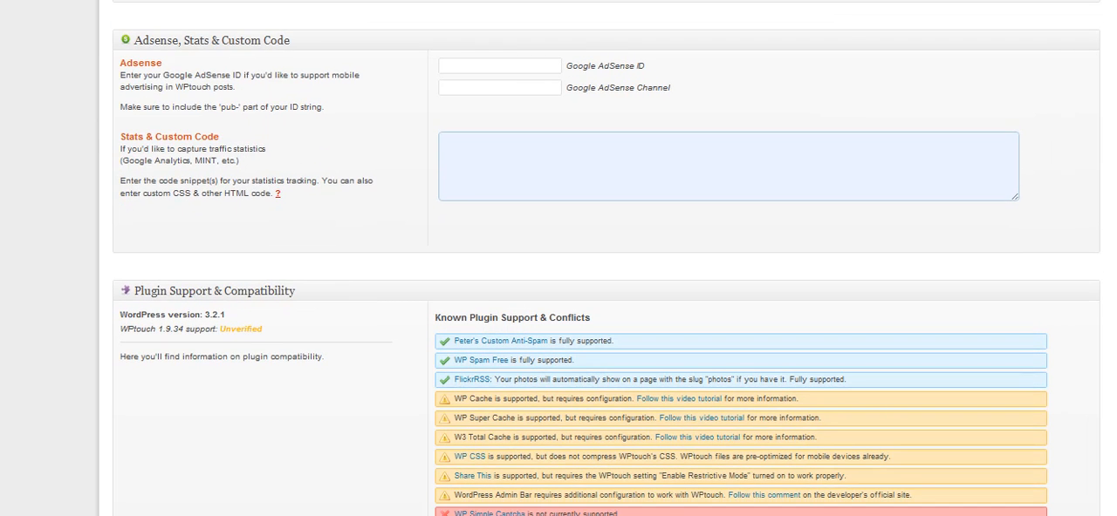
{"action": "scroll", "coordinate": [607, 270], "scroll_direction": "down", "scroll_amount": 1}
{"action": "scroll", "coordinate": [606, 269], "scroll_direction": "down", "scroll_amount": 2}
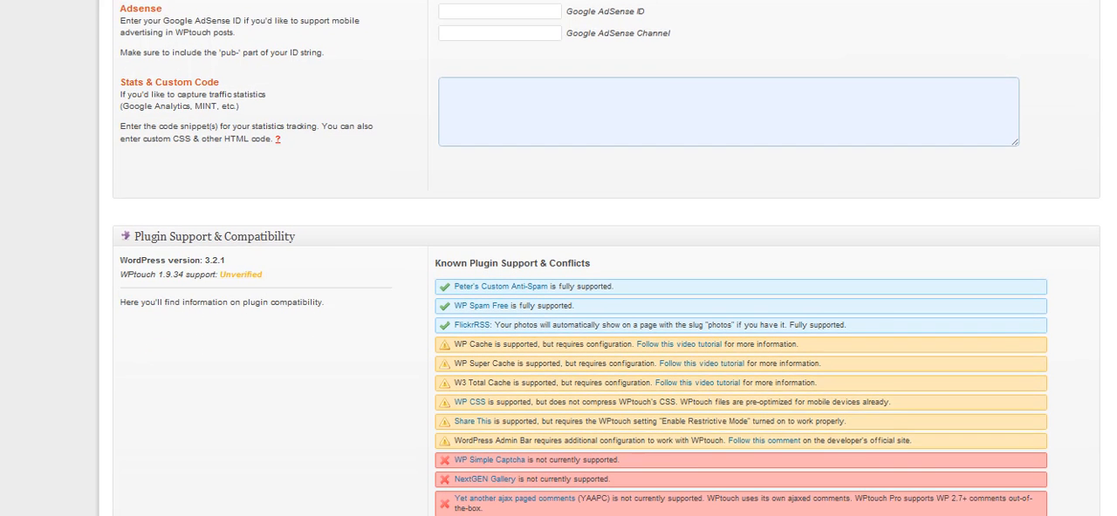
{"action": "scroll", "coordinate": [607, 270], "scroll_direction": "down", "scroll_amount": 1}
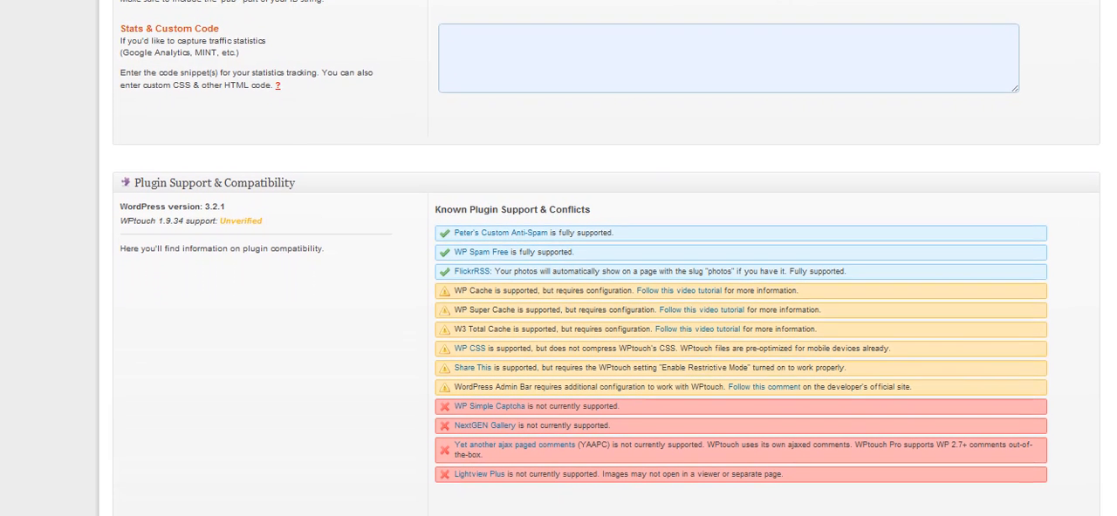
{"action": "scroll", "coordinate": [607, 270], "scroll_direction": "down", "scroll_amount": 1}
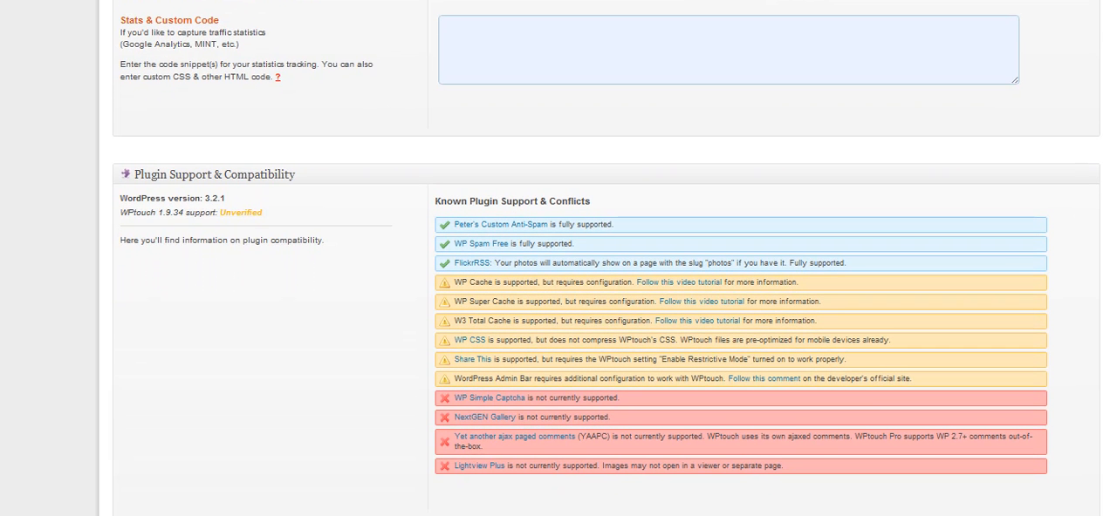
{"action": "scroll", "coordinate": [606, 270], "scroll_direction": "down", "scroll_amount": 1}
{"action": "scroll", "coordinate": [606, 270], "scroll_direction": "down", "scroll_amount": 2}
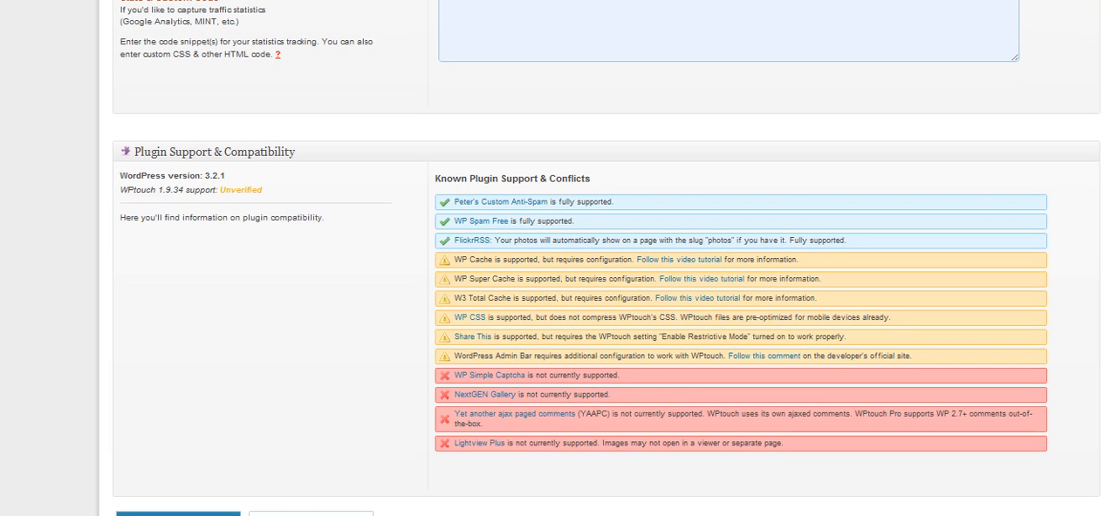